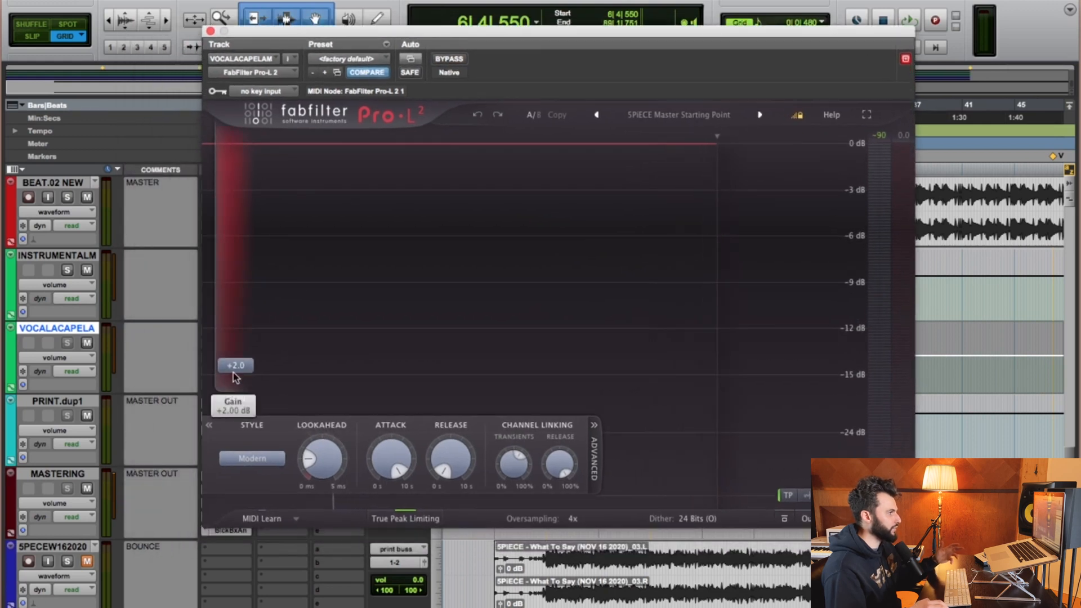
Examine the vocal track's Pro-L 2 gain and attack settings, then close the plugin window.
{"action": "mouse_move", "coordinate": [239, 377]}
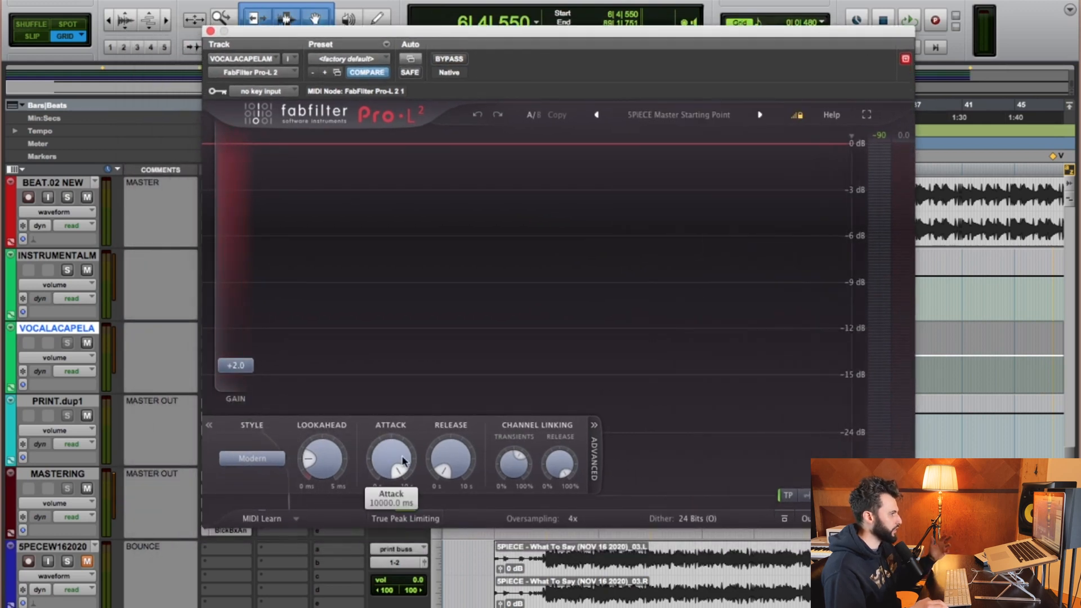
{"action": "mouse_move", "coordinate": [448, 467]}
{"action": "mouse_move", "coordinate": [317, 468]}
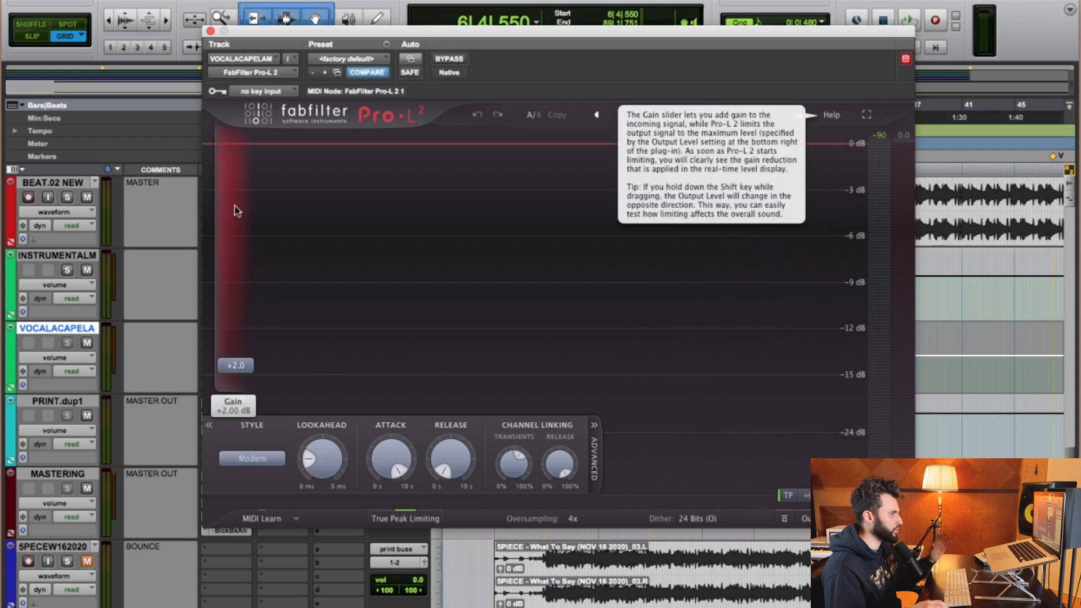
{"action": "left_click", "coordinate": [210, 31]}
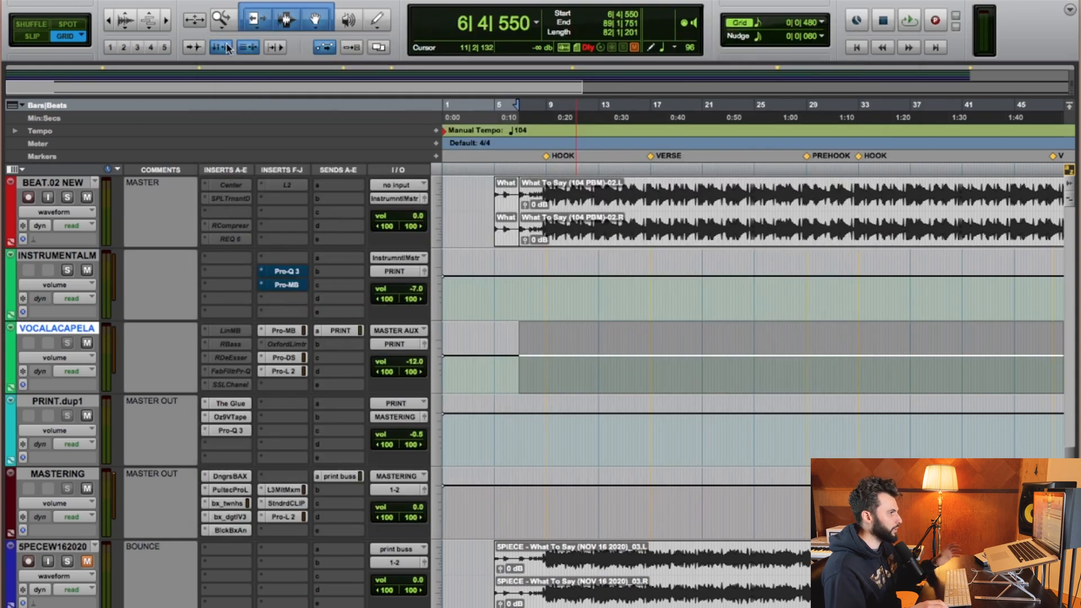
Move the playback cursor to the HOOK marker in the session.
{"action": "left_click", "coordinate": [543, 157]}
{"action": "left_click", "coordinate": [546, 158]}
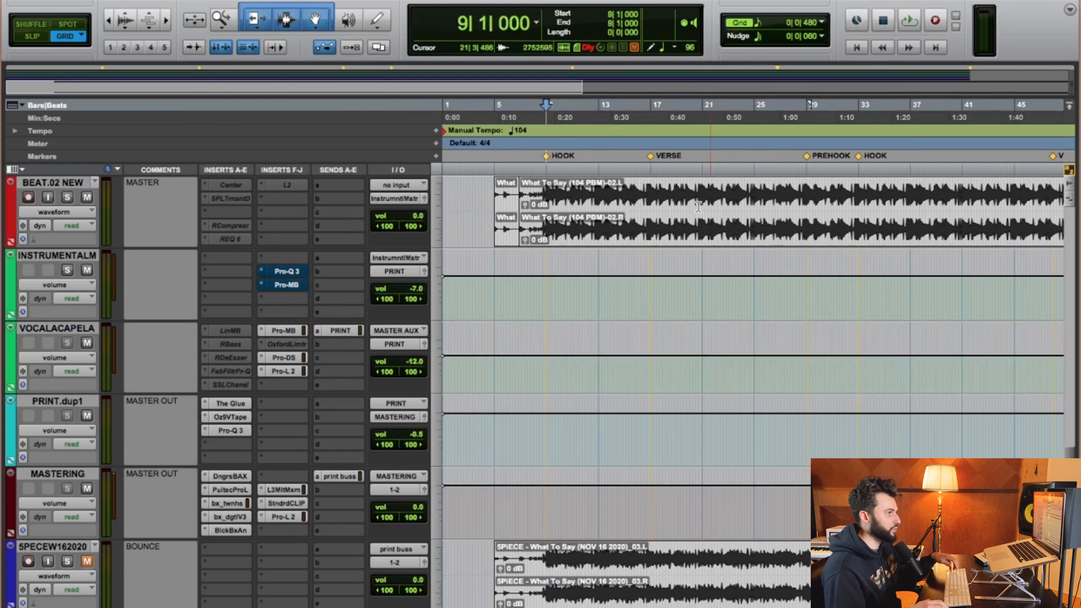
{"action": "left_click", "coordinate": [648, 195]}
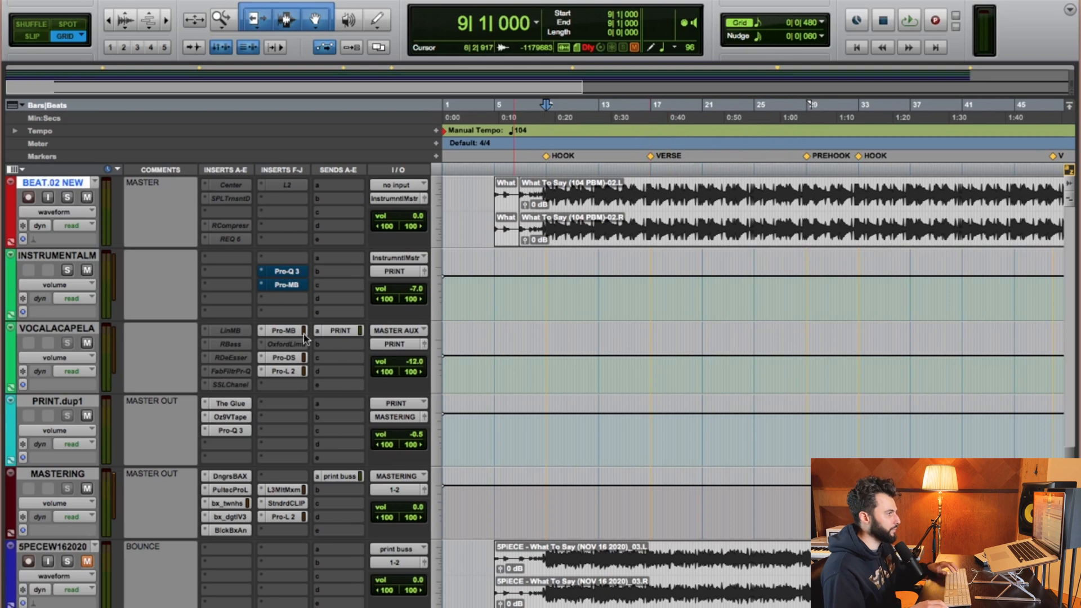
Play the hook with the vocal track's Pro-L 2 bypassed, then engaged, to compare the sound.
{"action": "left_click", "coordinate": [287, 371], "text": "super"}
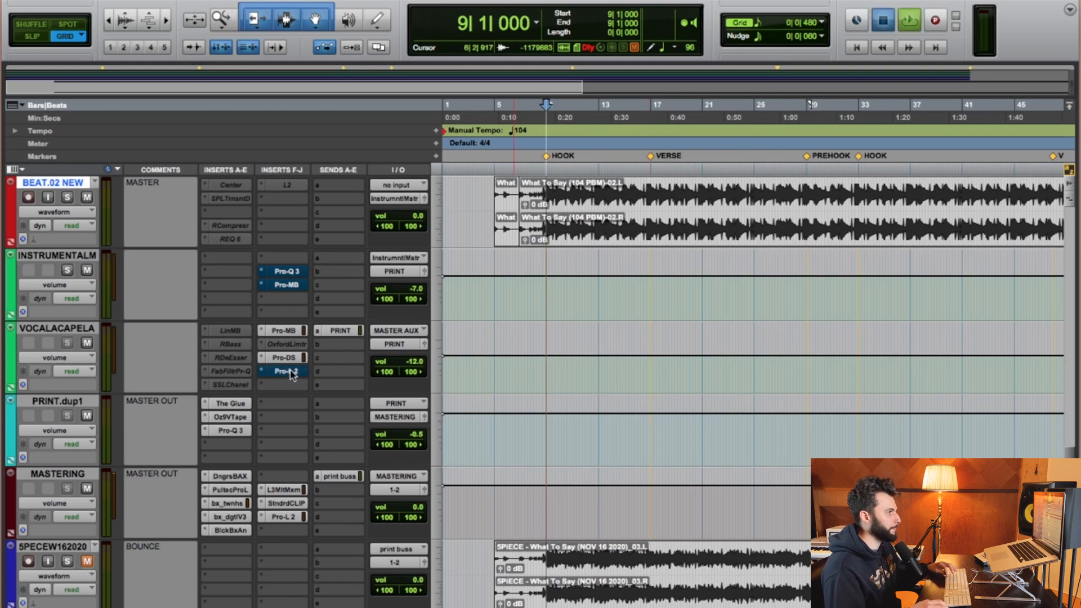
{"action": "key", "text": "space"}
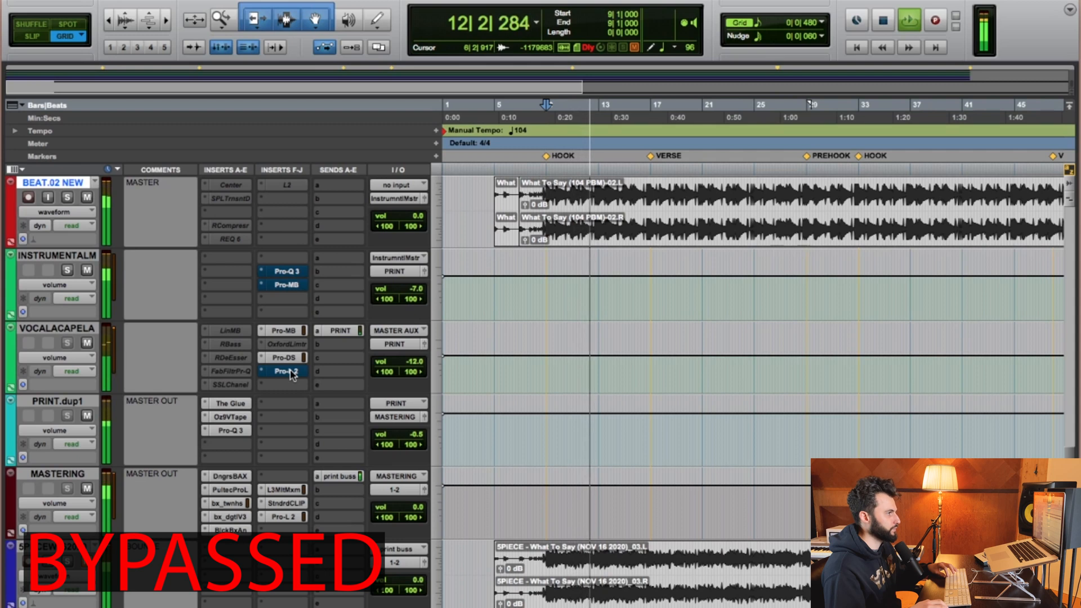
{"action": "key", "text": "space"}
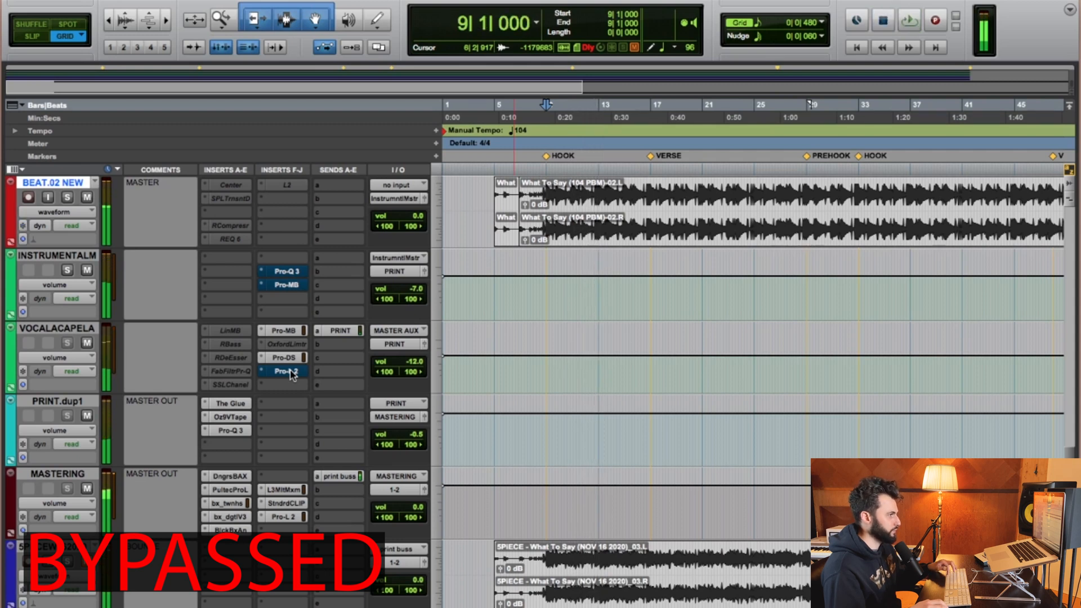
{"action": "left_click", "coordinate": [290, 371], "text": "super"}
{"action": "key", "text": "space"}
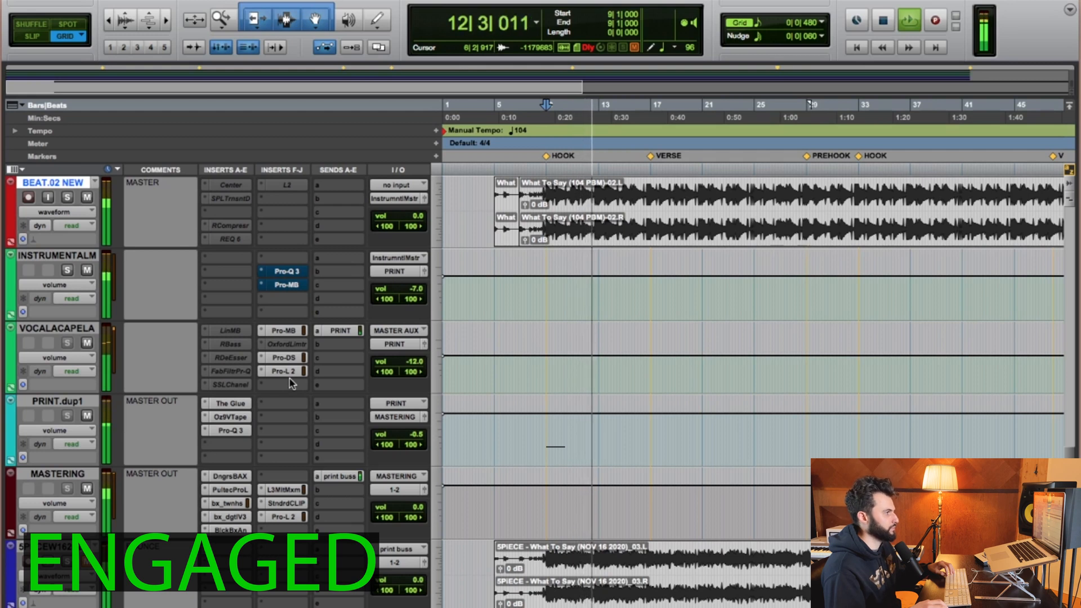
{"action": "key", "text": "space"}
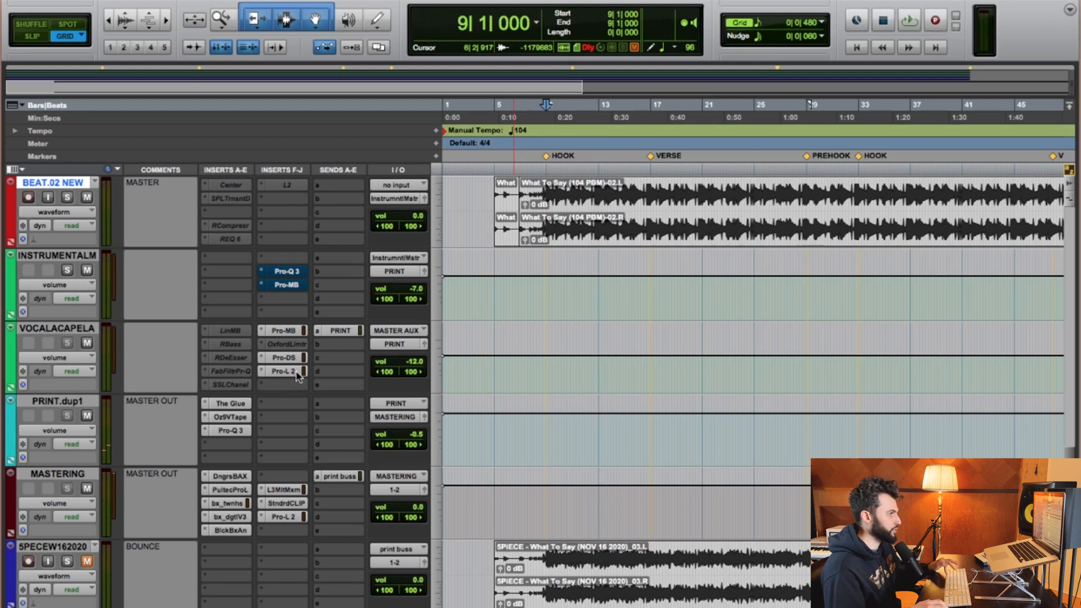
Compare the hook again by toggling the vocal's Pro-L 2 bypass off and on during playback.
{"action": "left_click", "coordinate": [297, 373]}
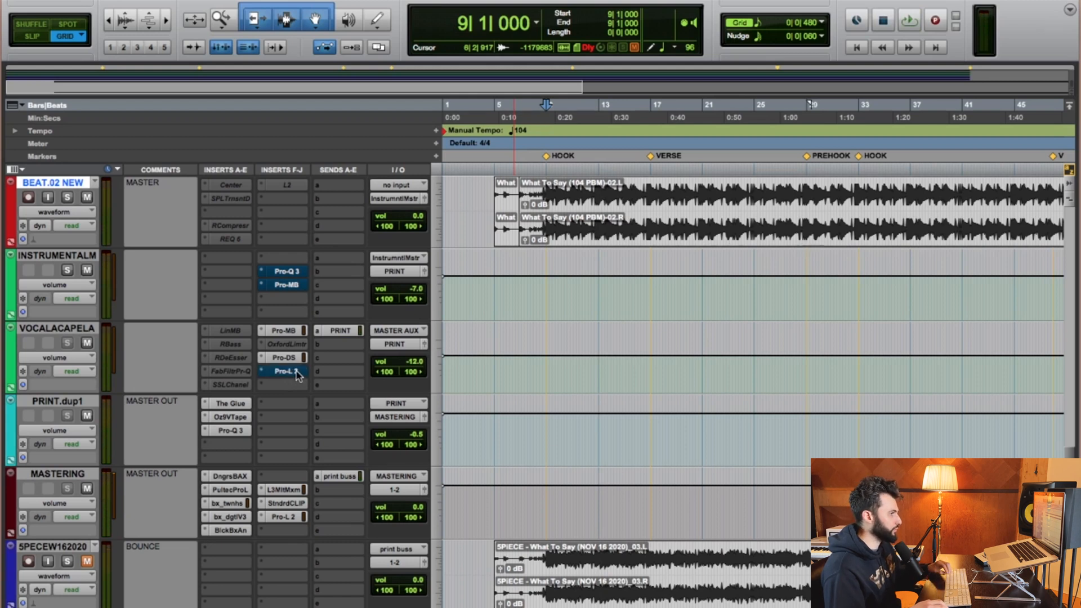
{"action": "key", "text": "space"}
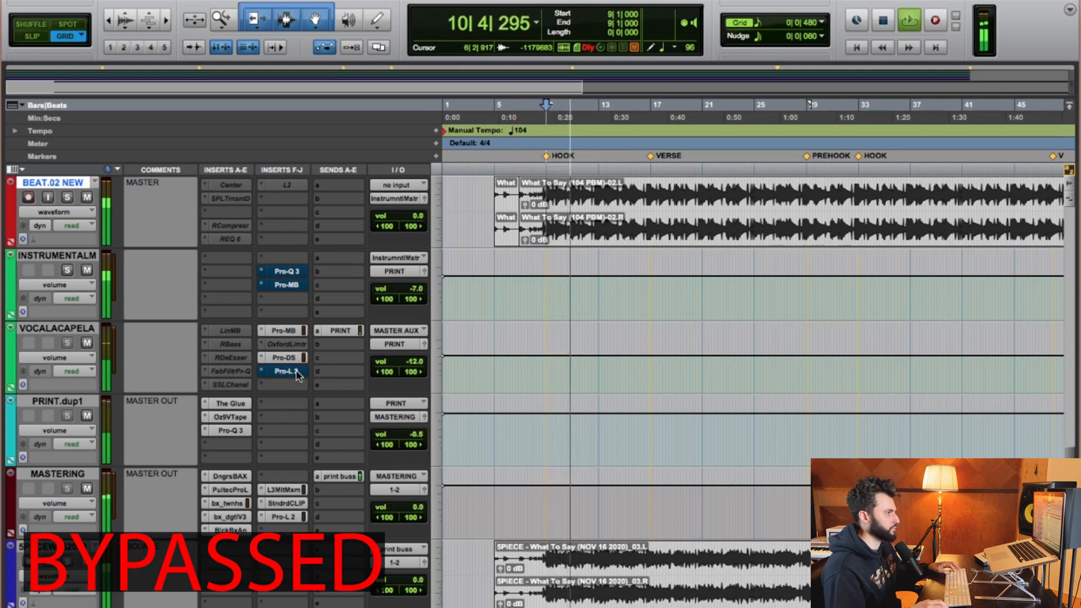
{"action": "left_click", "coordinate": [284, 372], "text": "super"}
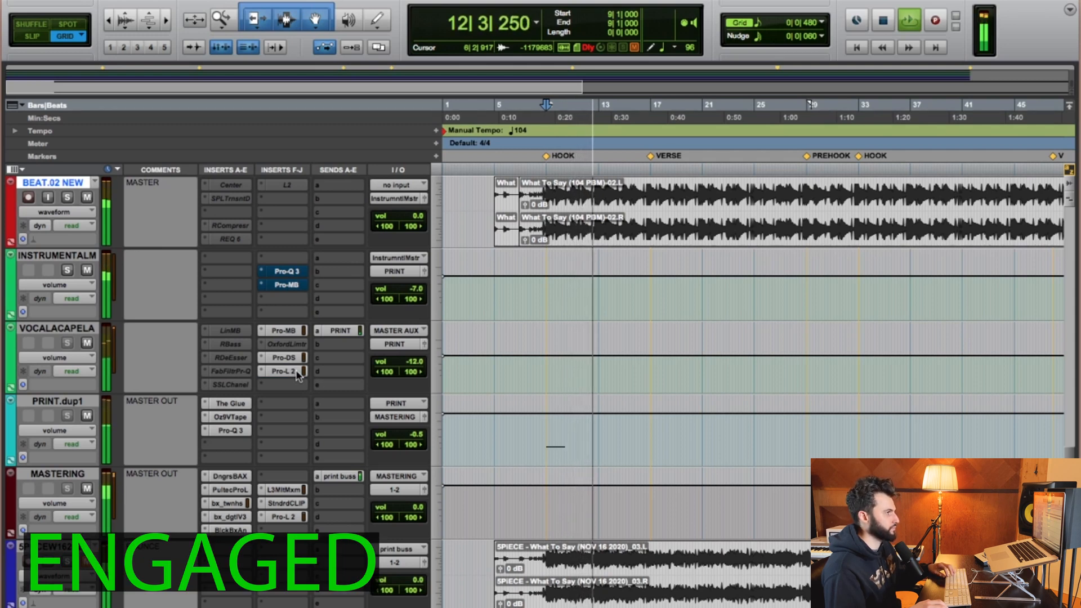
{"action": "key", "text": "space"}
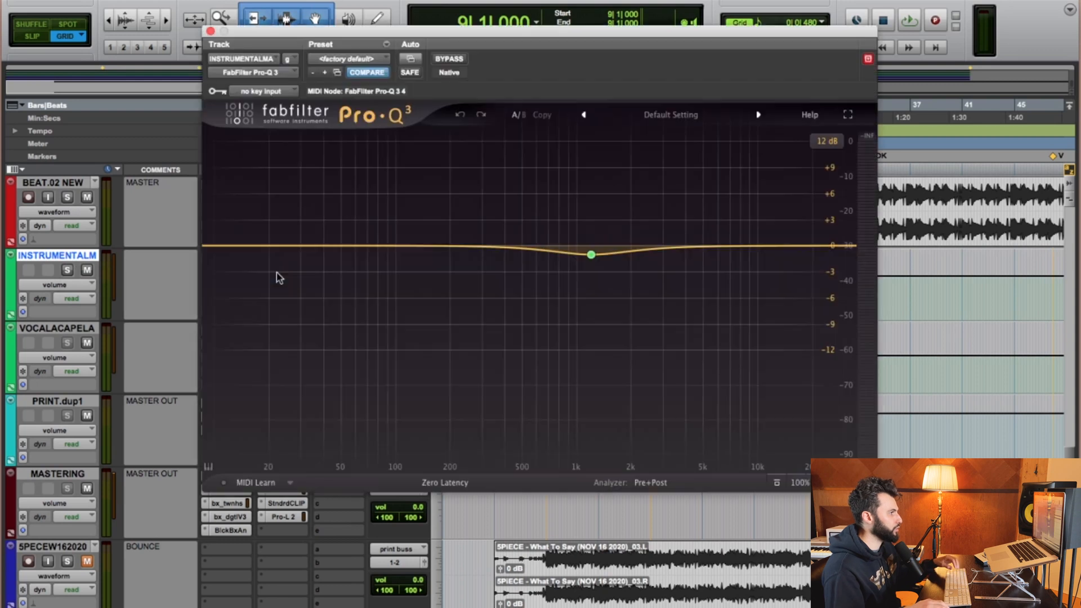
Open the Pro-Q 3 insert on the instrumental master track and move its window.
{"action": "left_click", "coordinate": [277, 273]}
{"action": "mouse_move", "coordinate": [591, 254]}
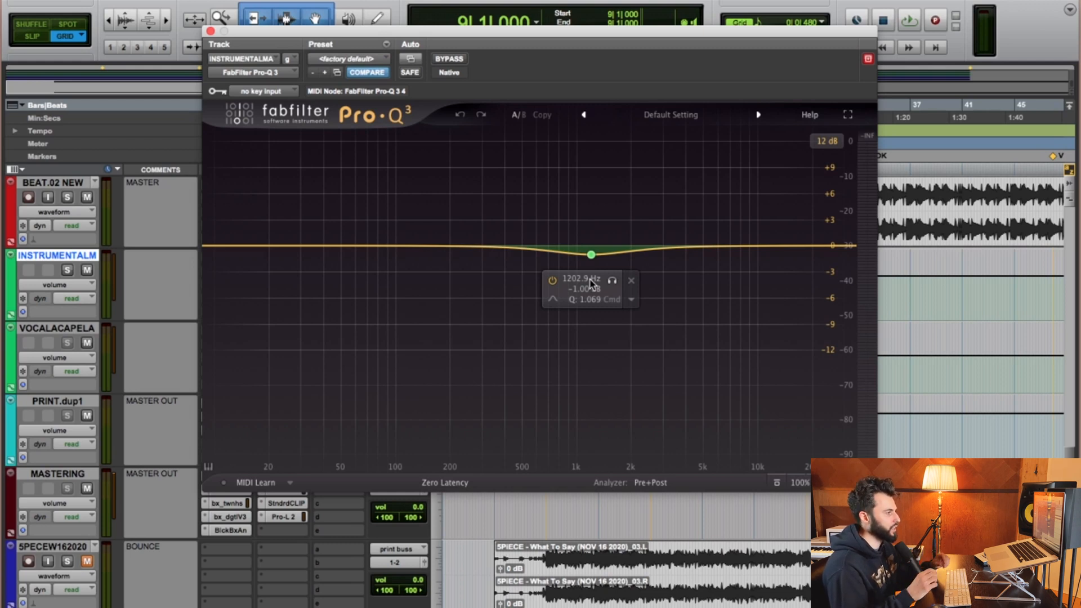
{"action": "left_click_drag", "start_coordinate": [463, 31], "coordinate": [418, 86]}
Compare the instrumental playback with the Pro-Q 3 bypassed and engaged, leaving it engaged.
{"action": "left_click", "coordinate": [396, 111]}
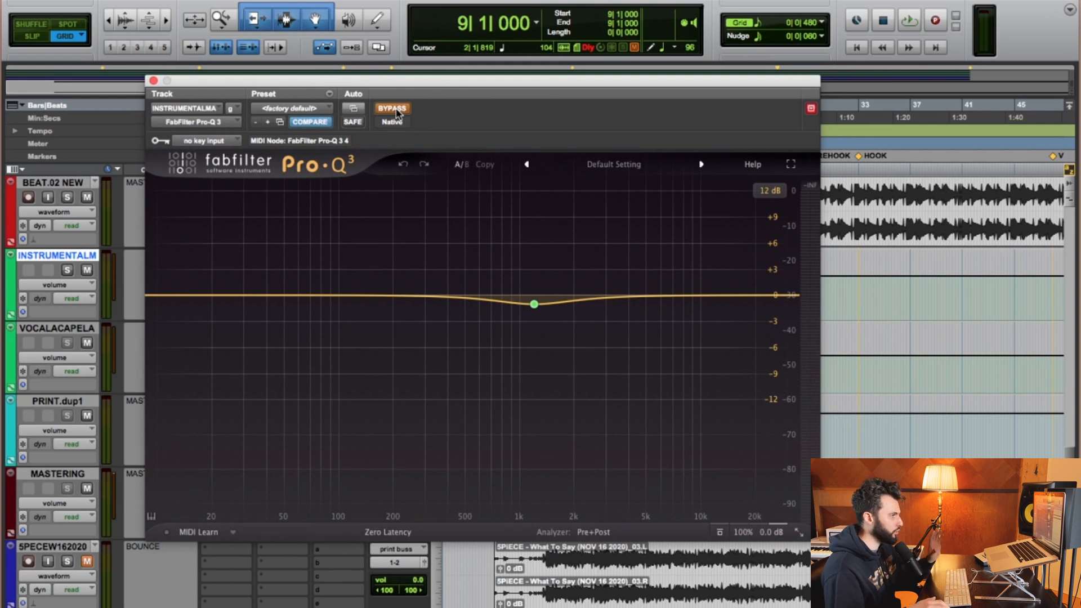
{"action": "key", "text": "space"}
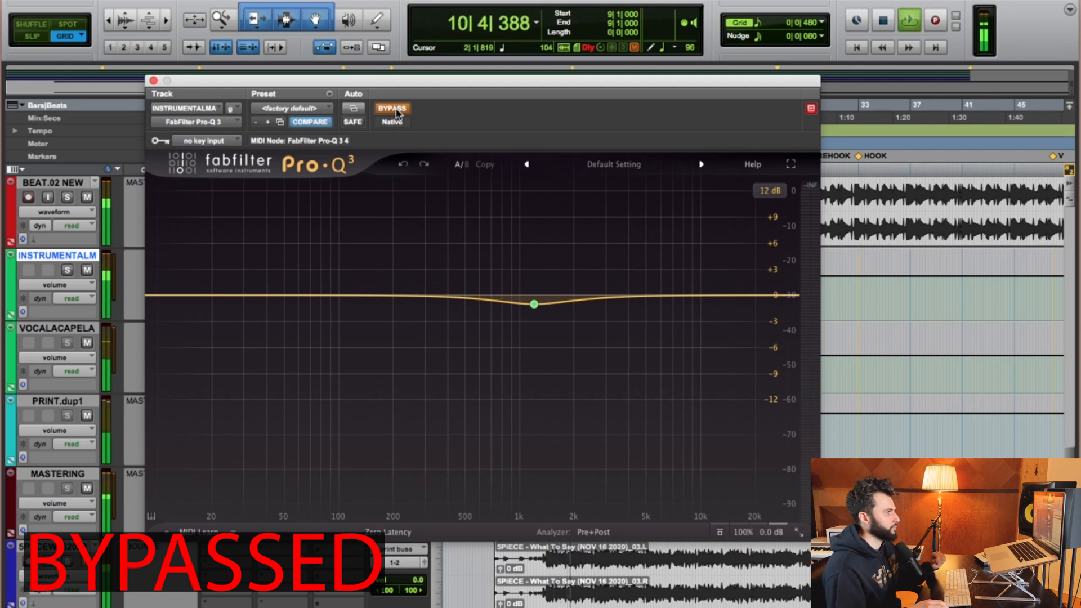
{"action": "left_click", "coordinate": [393, 109]}
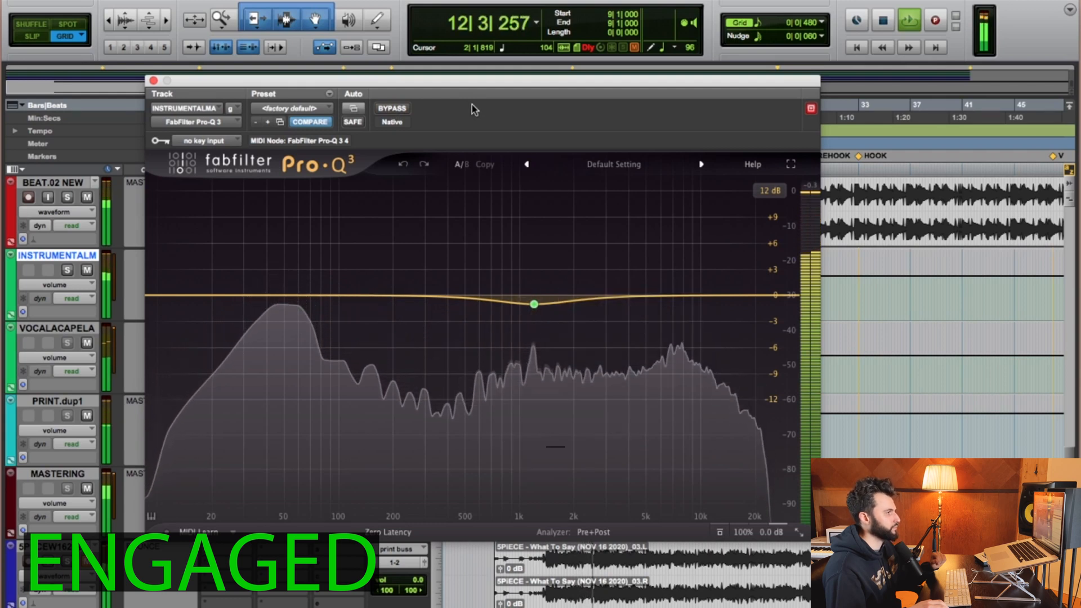
{"action": "mouse_move", "coordinate": [543, 337]}
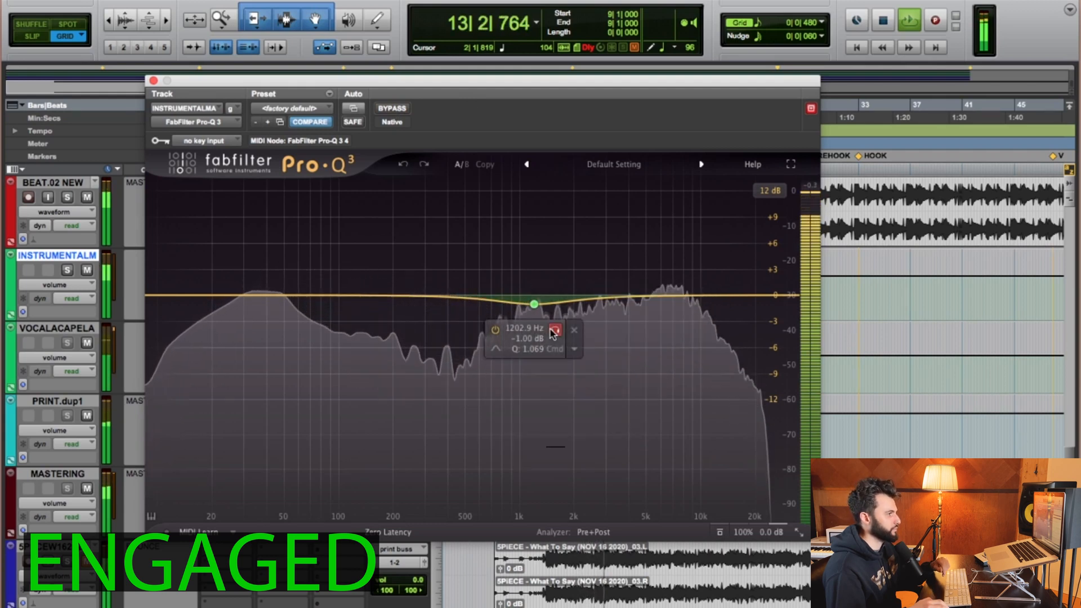
{"action": "left_click", "coordinate": [392, 108]}
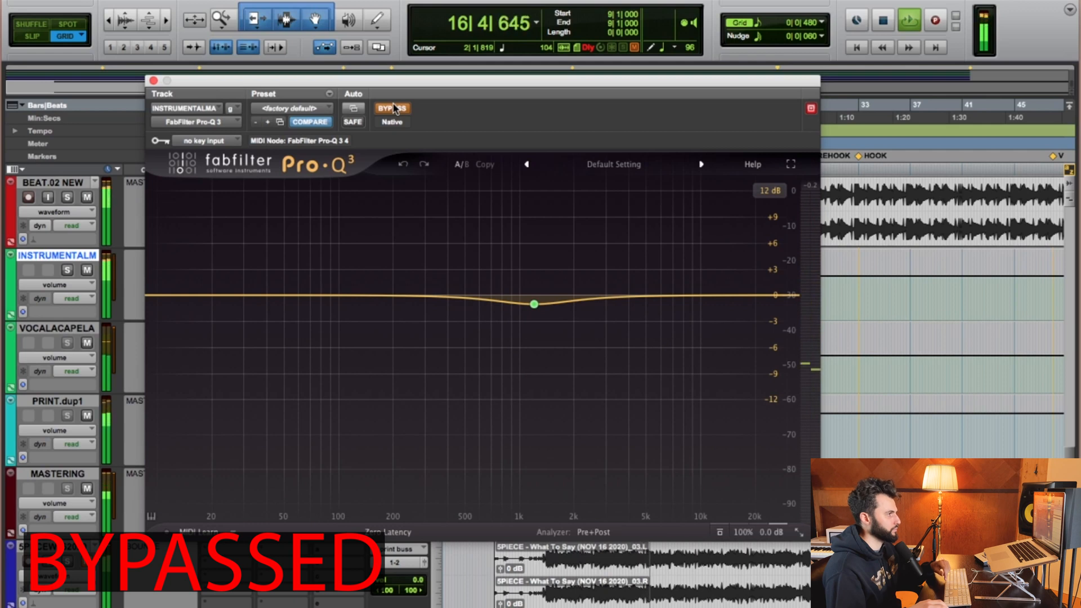
{"action": "key", "text": "space"}
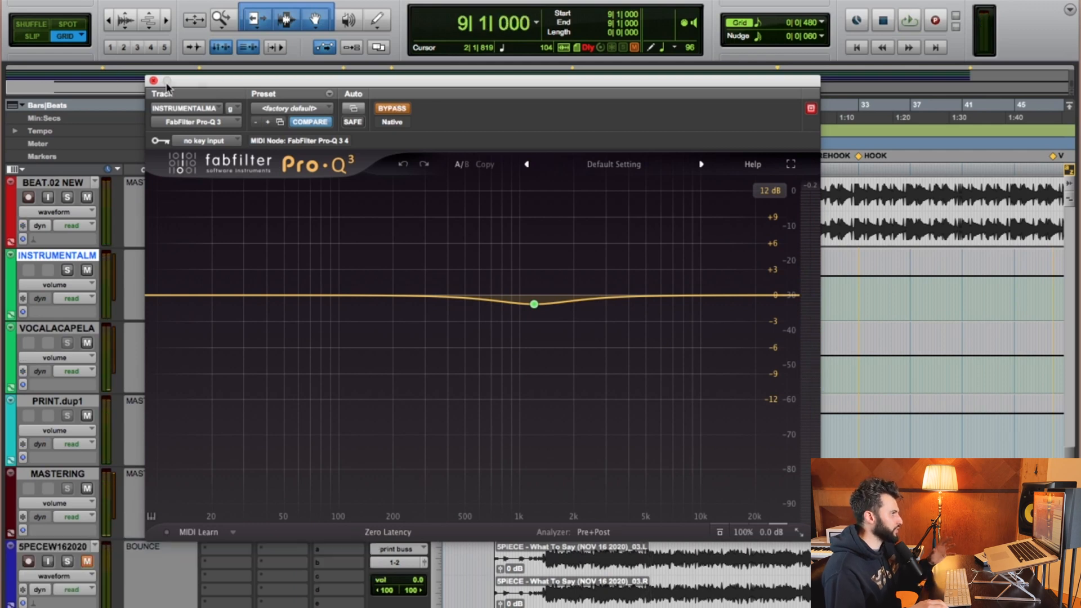
{"action": "left_click", "coordinate": [399, 109]}
Reposition the Pro-Q 3 window and play back the instrumental through the engaged EQ dip.
{"action": "left_click_drag", "start_coordinate": [416, 92], "coordinate": [422, 206]}
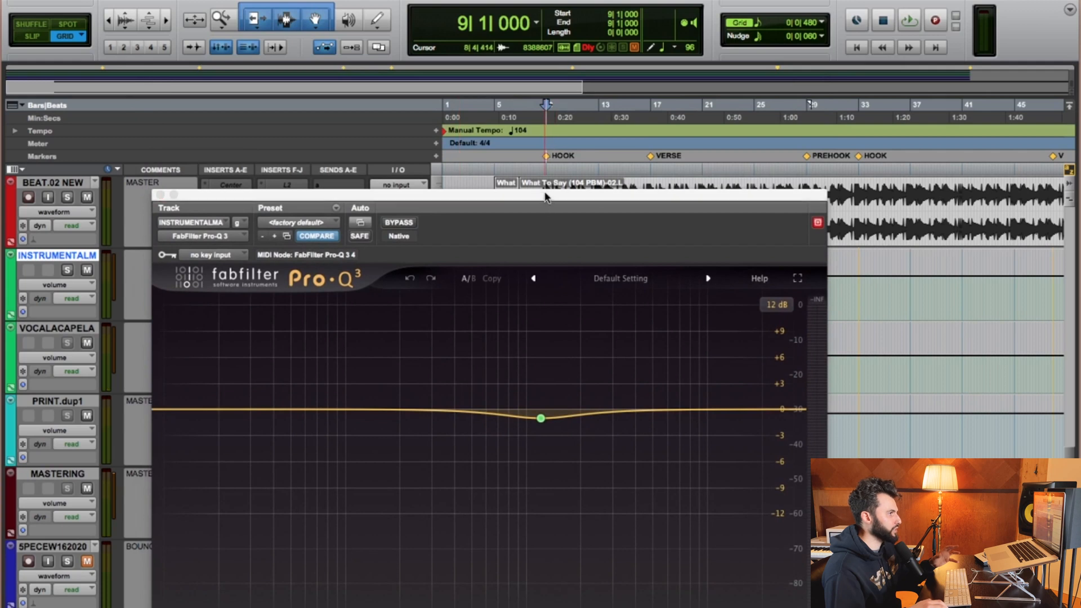
{"action": "left_click_drag", "start_coordinate": [544, 196], "coordinate": [523, 118]}
{"action": "mouse_move", "coordinate": [518, 340]}
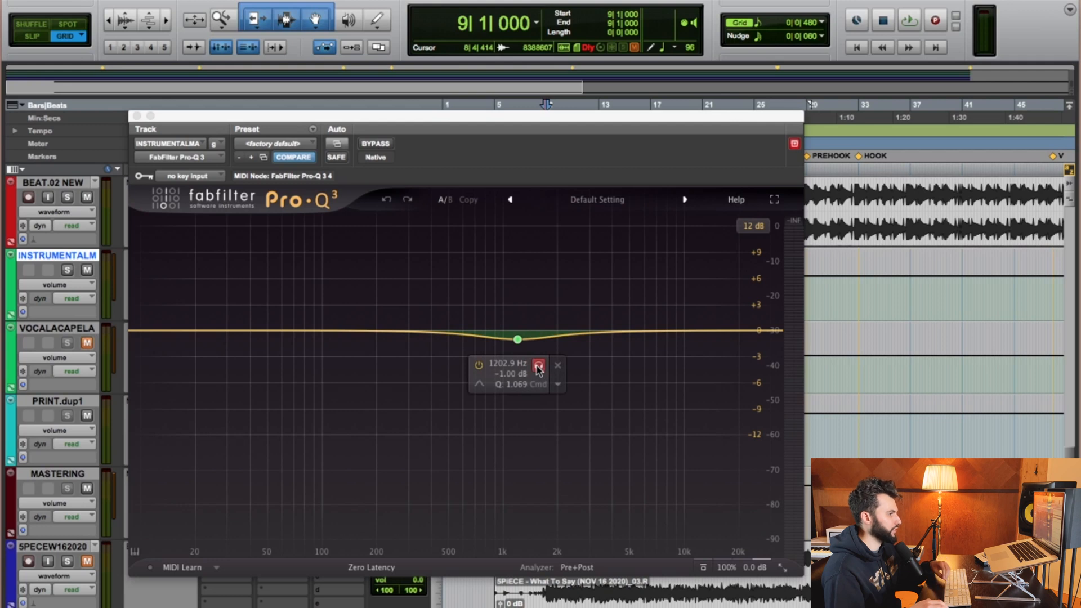
{"action": "key", "text": "space"}
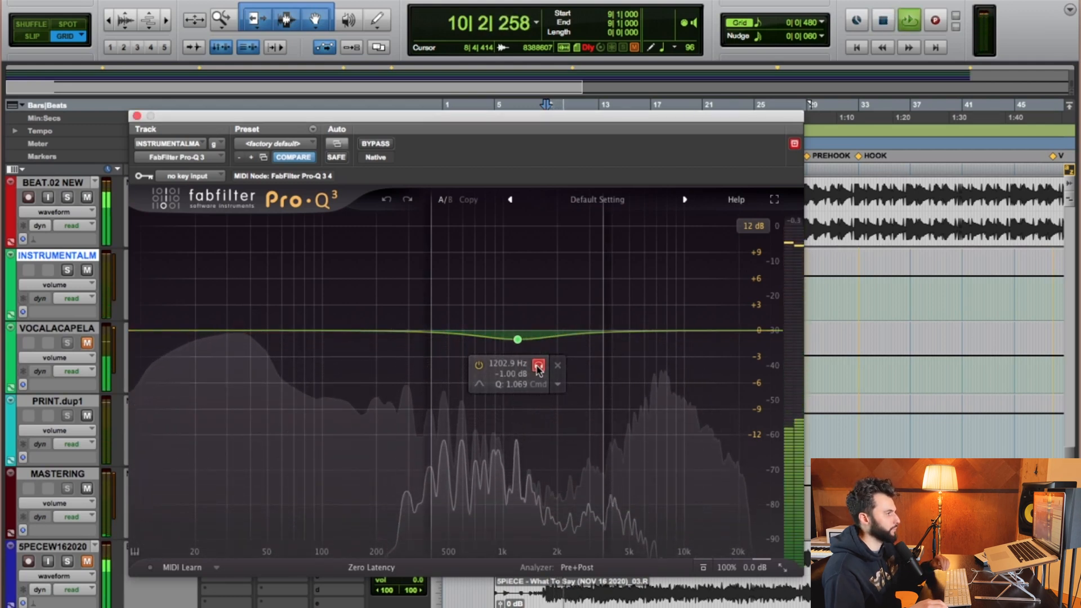
{"action": "key", "text": "space"}
{"action": "left_click", "coordinate": [538, 367]}
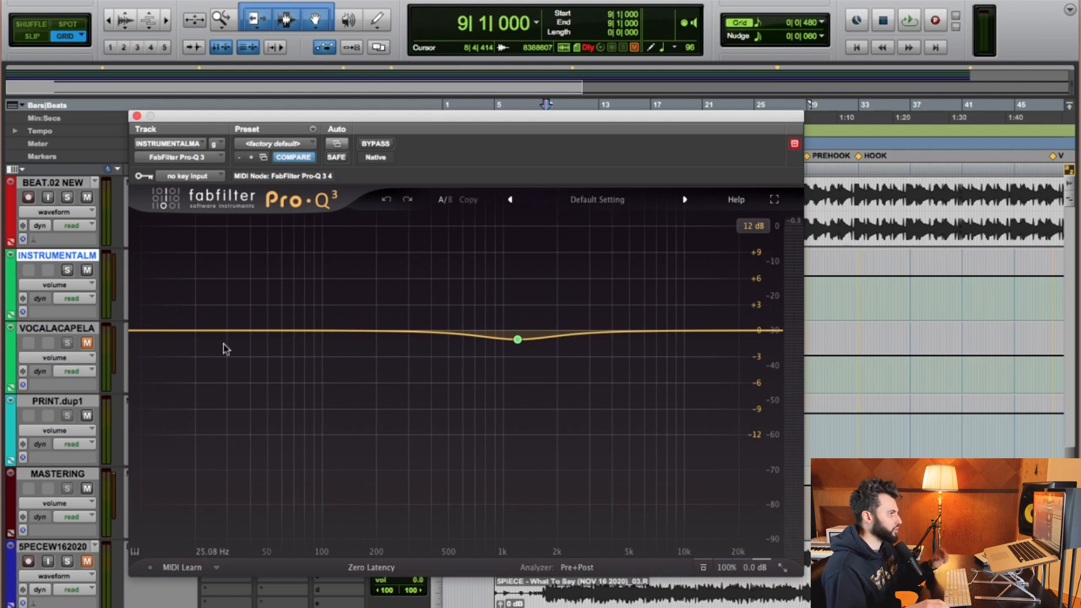
Switch the 1202.9 Hz bell band's stereo placement to Mid, then back to Stereo.
{"action": "left_click", "coordinate": [517, 340]}
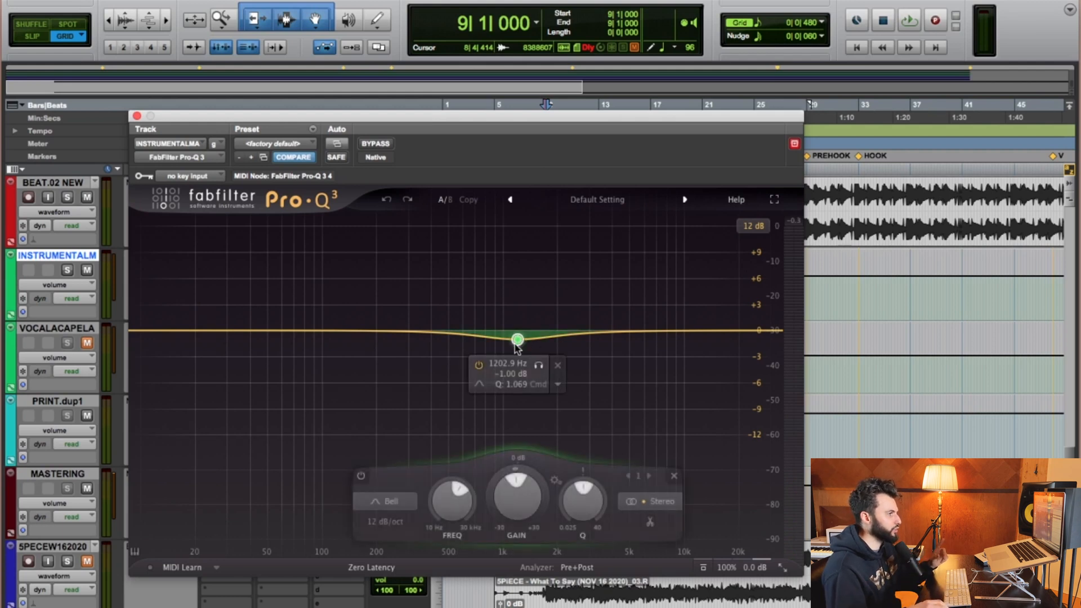
{"action": "left_click", "coordinate": [650, 501]}
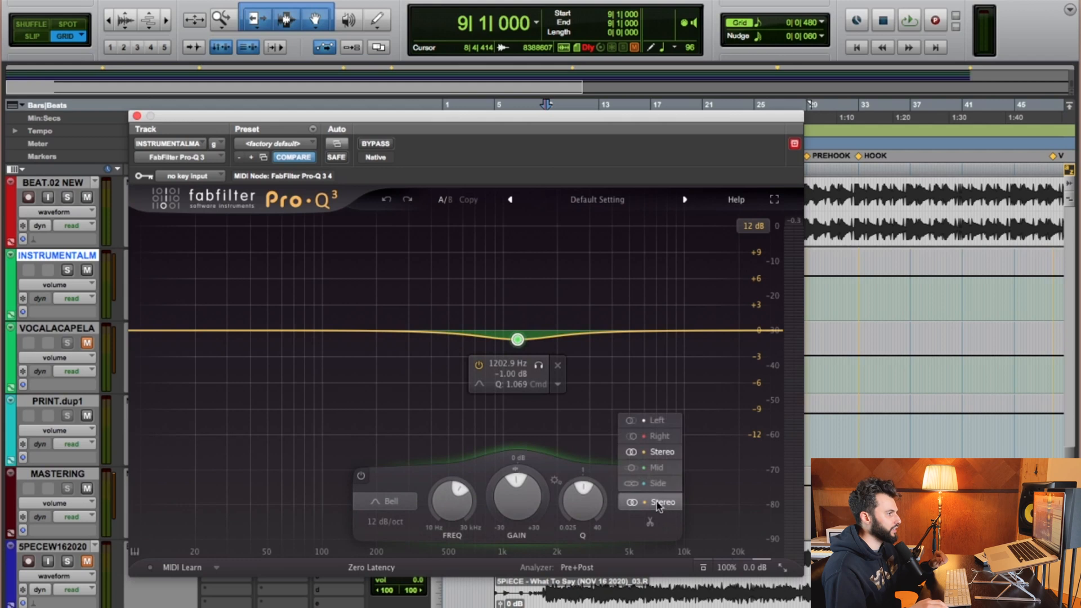
{"action": "left_click", "coordinate": [655, 468]}
{"action": "mouse_move", "coordinate": [495, 326]}
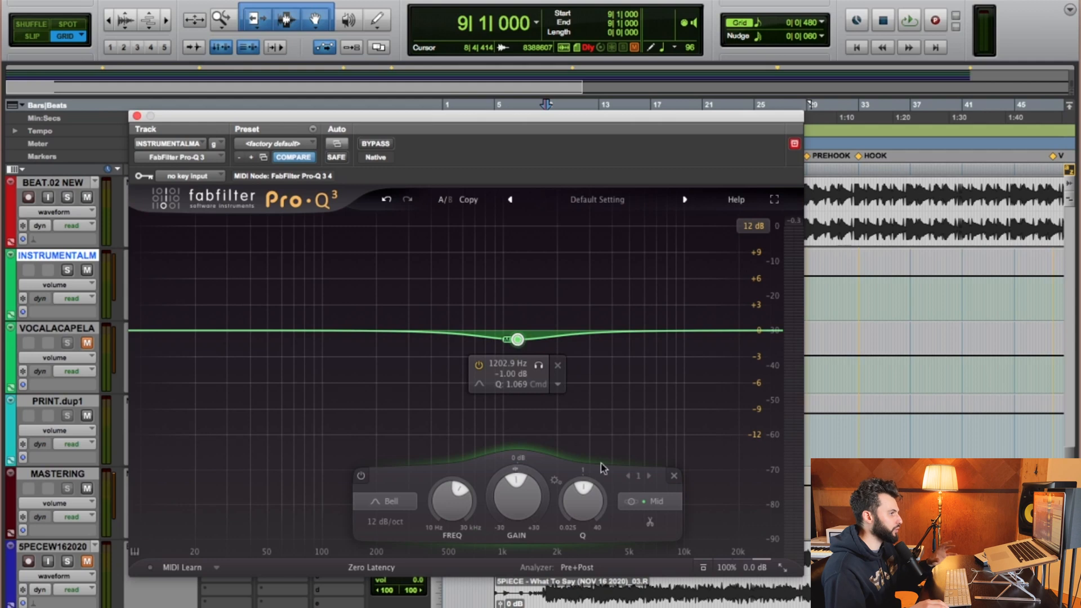
{"action": "left_click", "coordinate": [665, 503]}
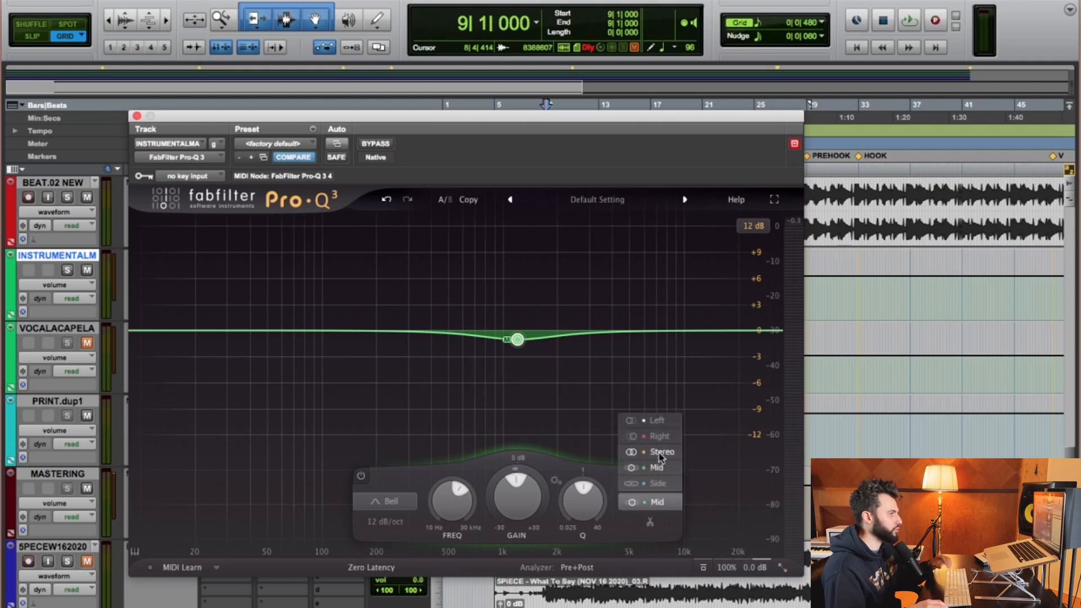
{"action": "left_click", "coordinate": [654, 451]}
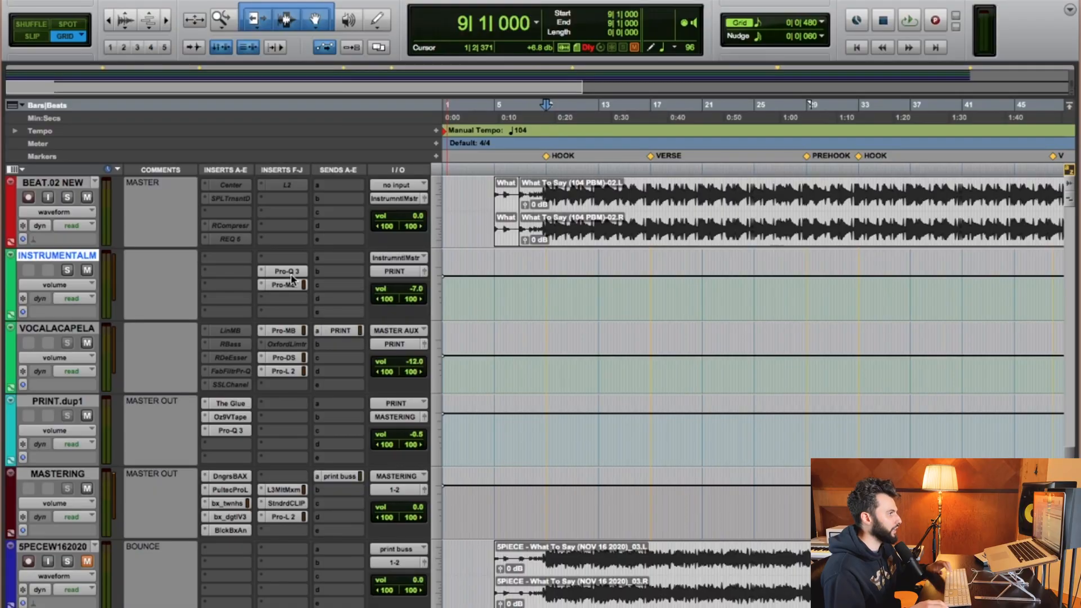
Open the Pro-MB insert on the instrumental master track and move its window.
{"action": "left_click", "coordinate": [283, 271]}
{"action": "mouse_move", "coordinate": [772, 308]}
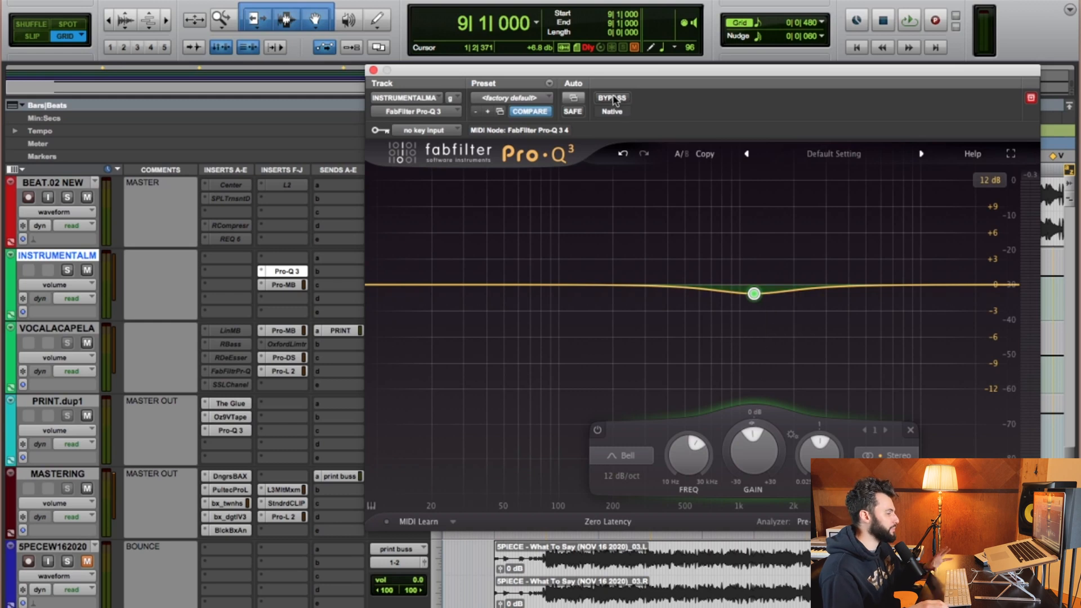
{"action": "left_click", "coordinate": [278, 286]}
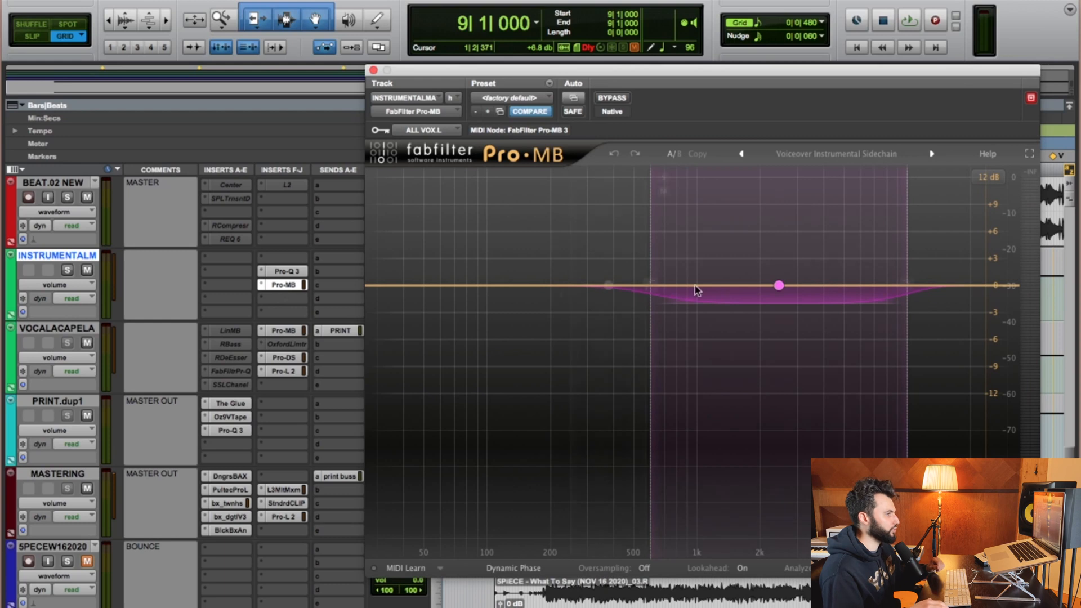
{"action": "left_click_drag", "start_coordinate": [656, 70], "coordinate": [539, 56]}
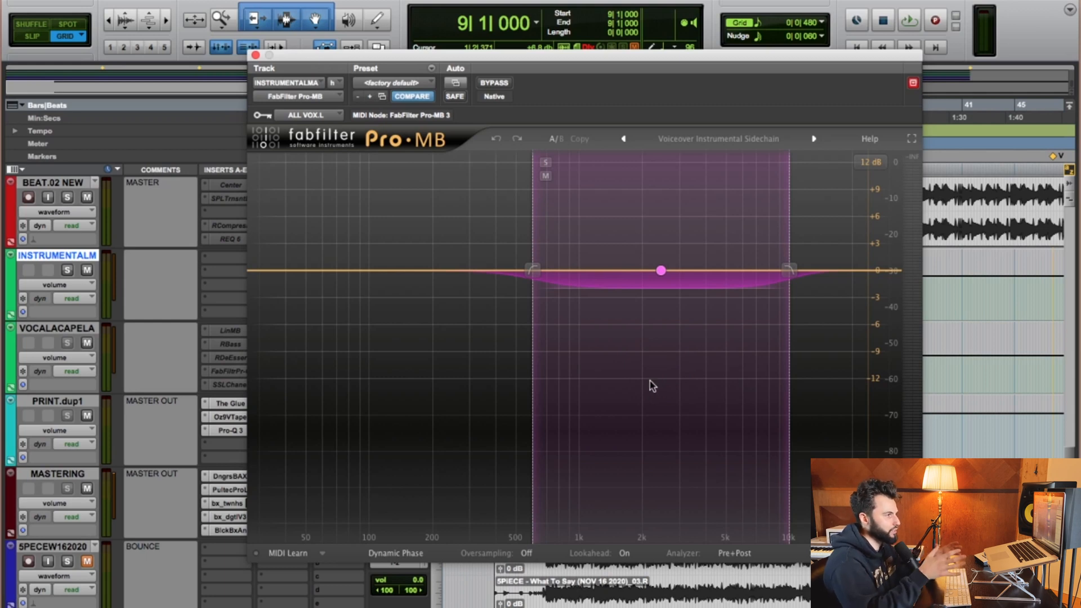
Move the Pro-MB window and compare instrumental playback with Pro-MB bypassed and engaged, leaving it bypassed.
{"action": "left_click", "coordinate": [498, 81]}
{"action": "left_click_drag", "start_coordinate": [504, 61], "coordinate": [410, 52]}
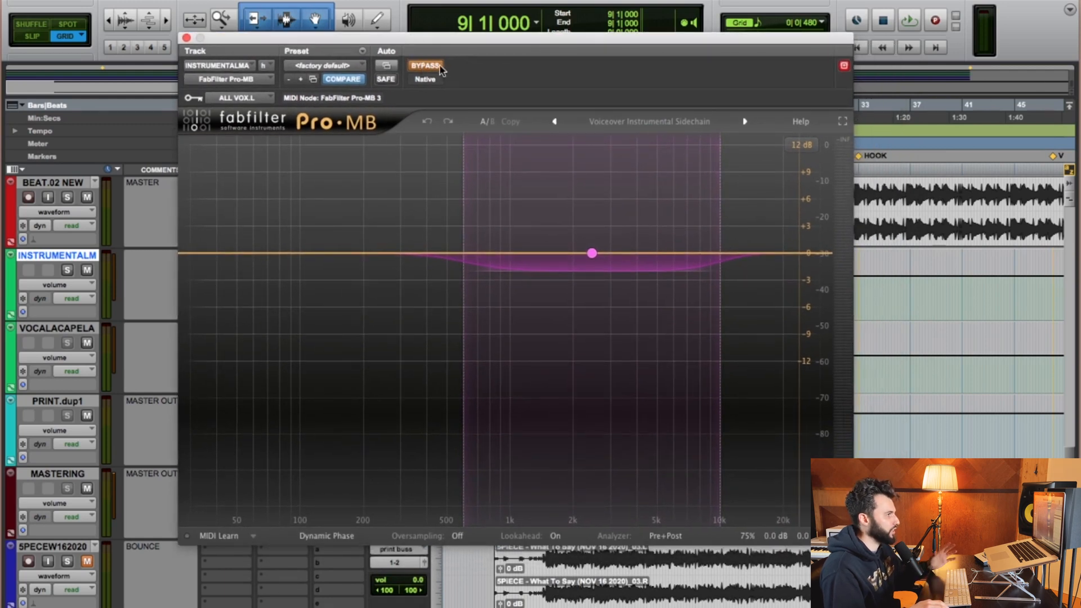
{"action": "key", "text": "space"}
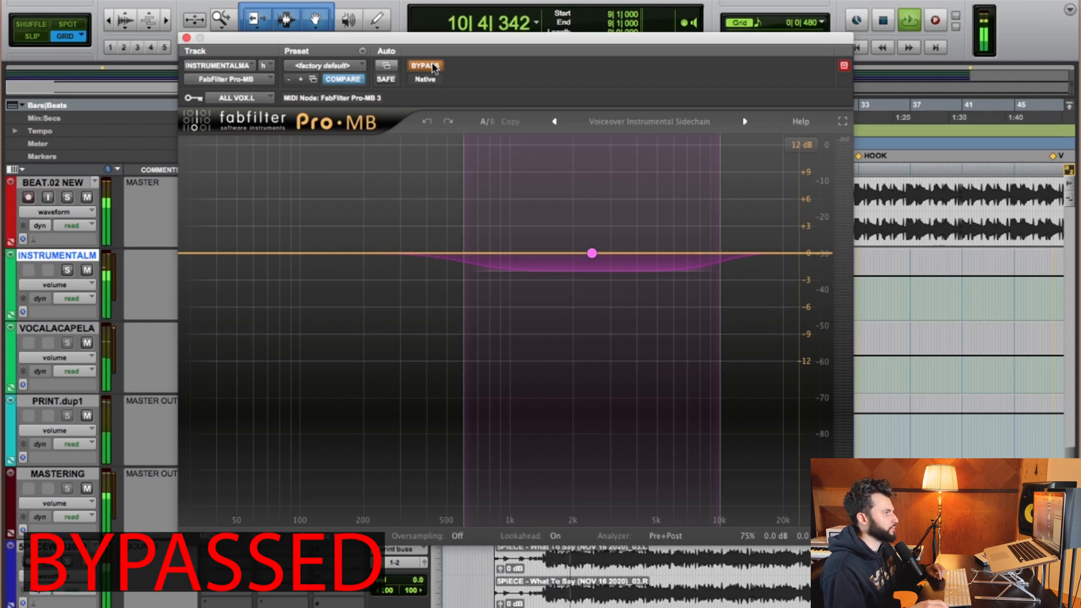
{"action": "left_click", "coordinate": [434, 66]}
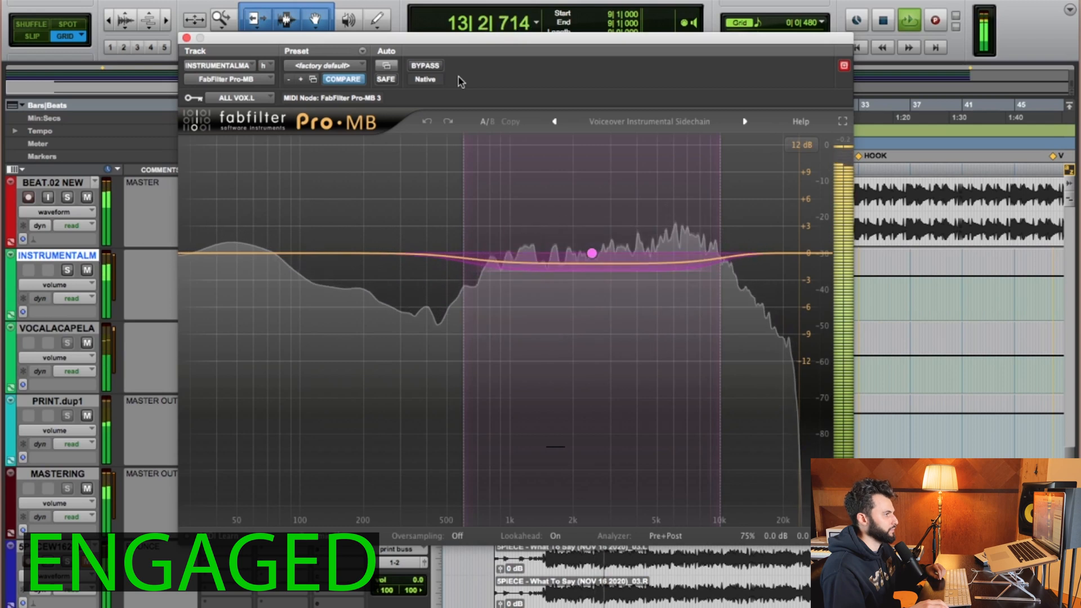
{"action": "left_click", "coordinate": [425, 66]}
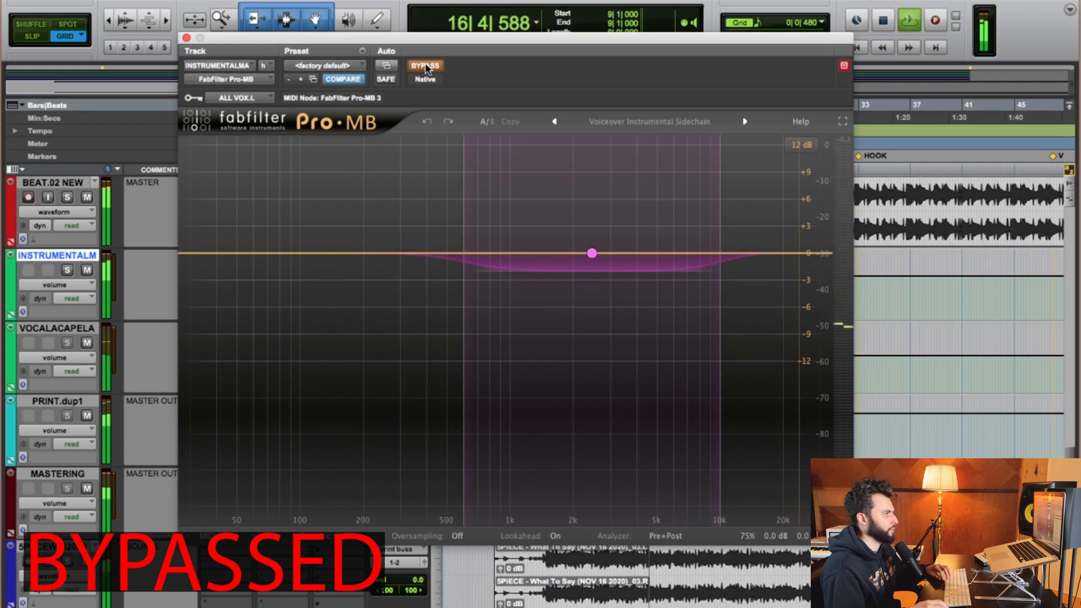
{"action": "key", "text": "space"}
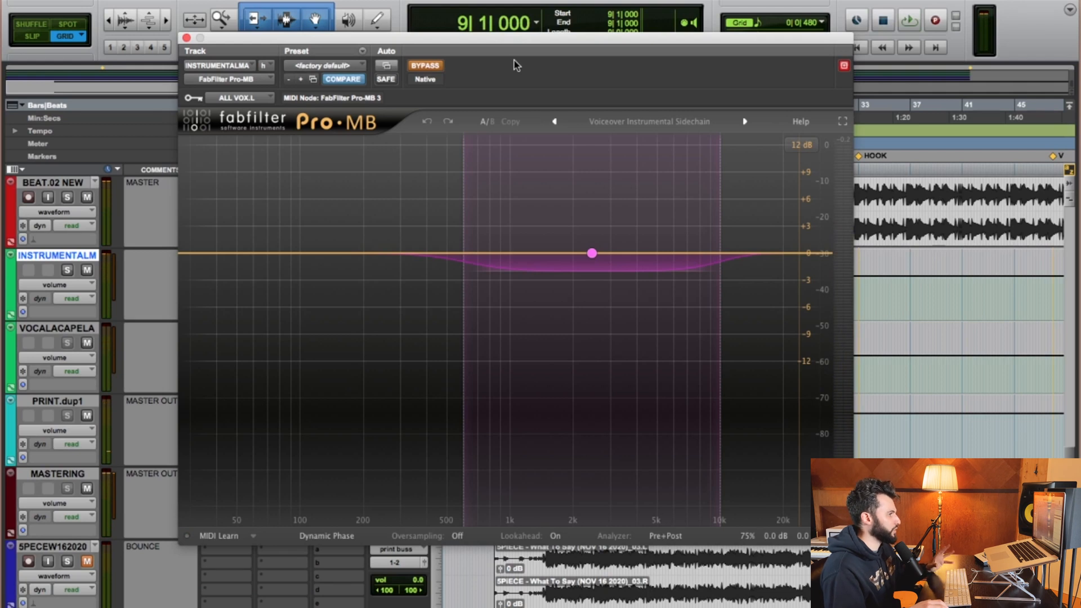
Check the Pro-MB mix setting and set the display range scale to 3 dB.
{"action": "double_click", "coordinate": [745, 540]}
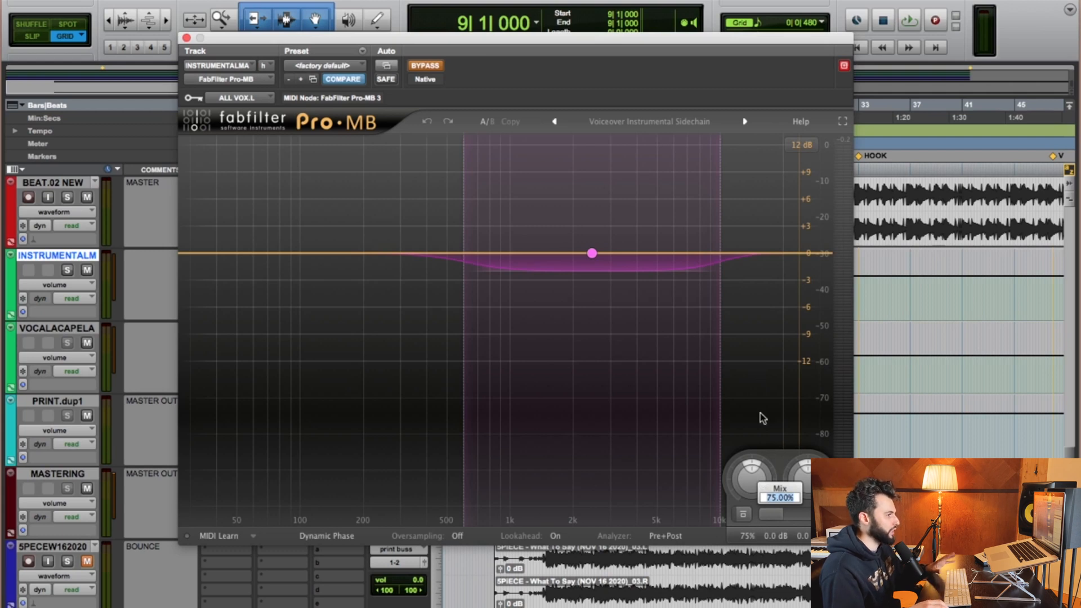
{"action": "left_click", "coordinate": [760, 398]}
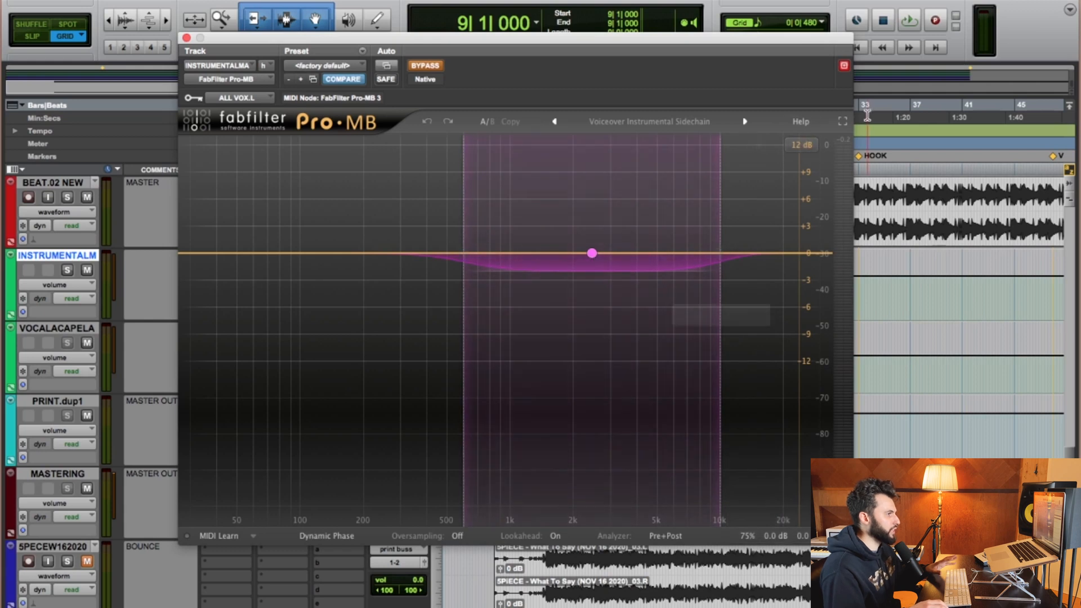
{"action": "left_click", "coordinate": [802, 145]}
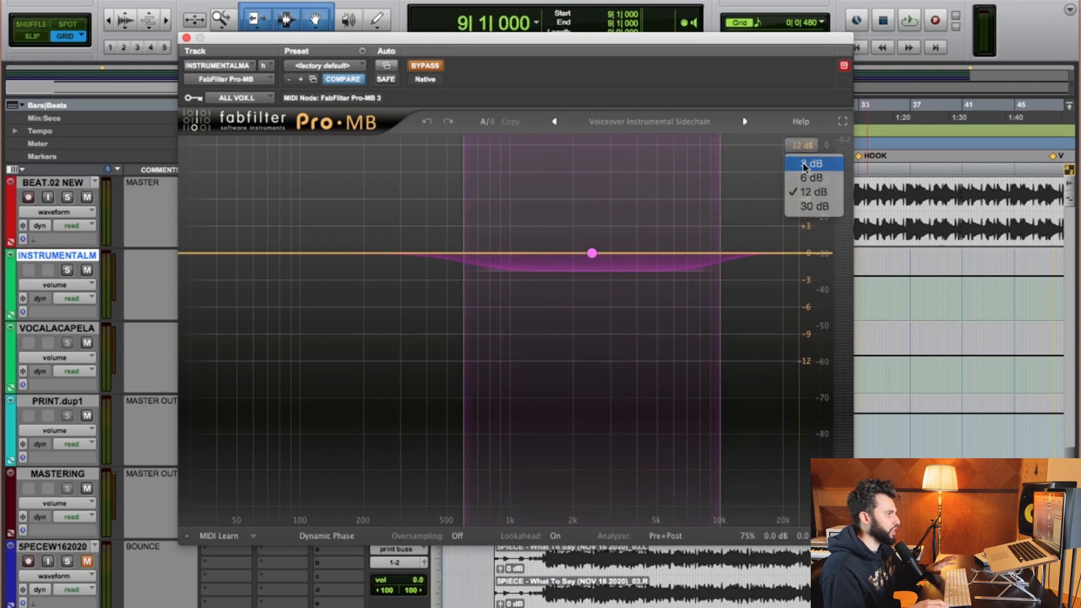
{"action": "left_click", "coordinate": [804, 164]}
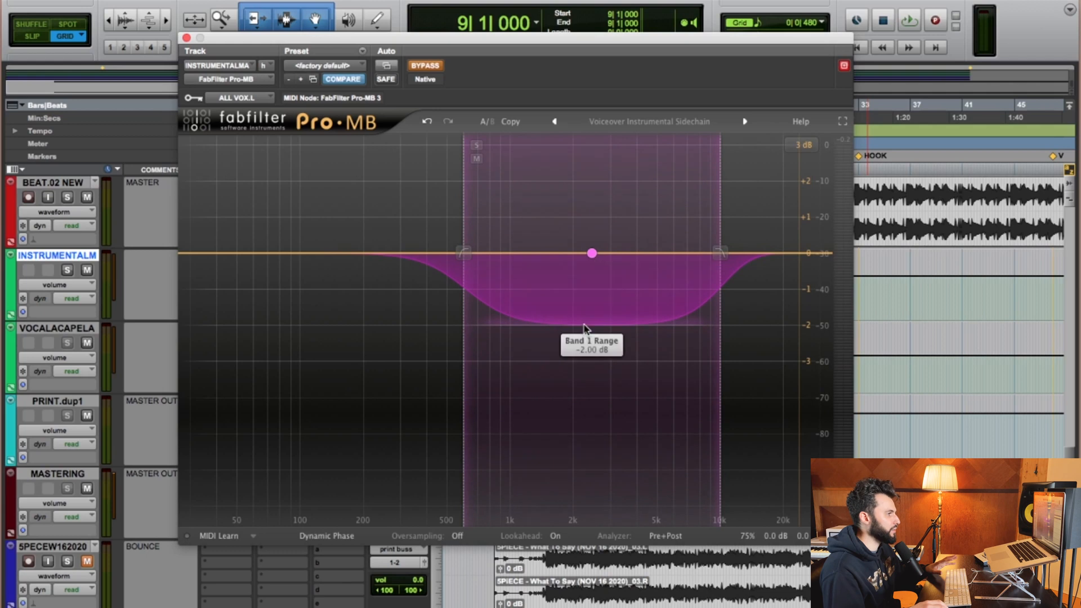
Select the sidechained band to open its controls panel and inspect its Range knob.
{"action": "left_click", "coordinate": [592, 254]}
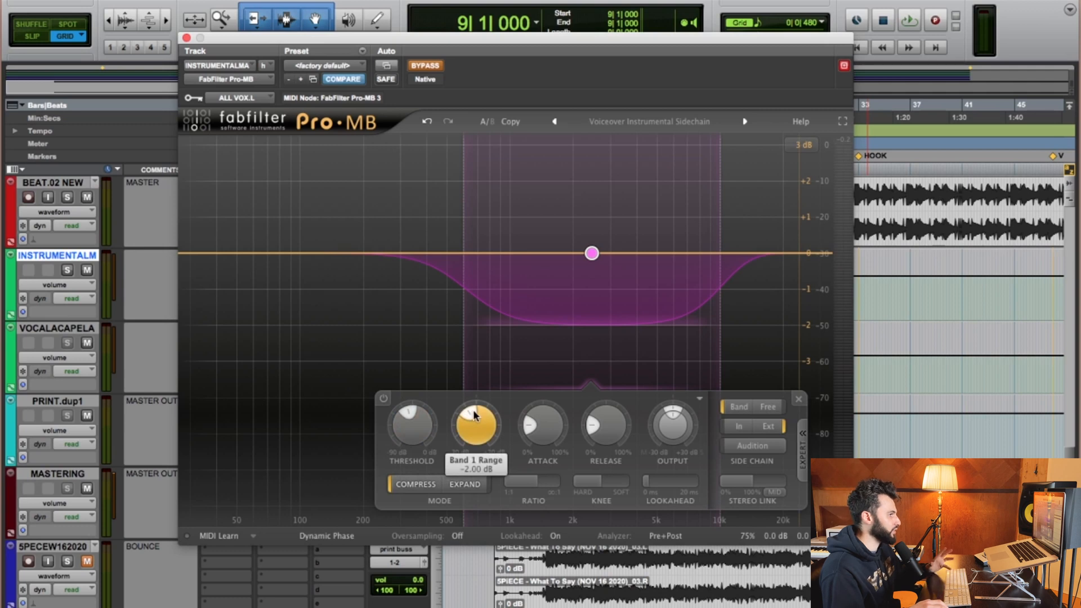
{"action": "mouse_move", "coordinate": [475, 416]}
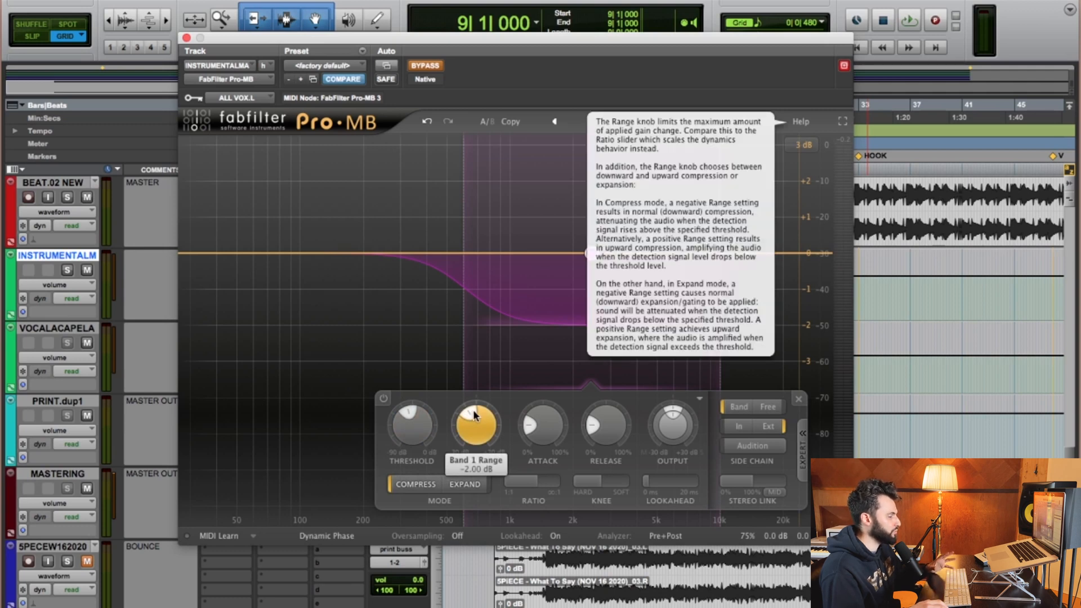